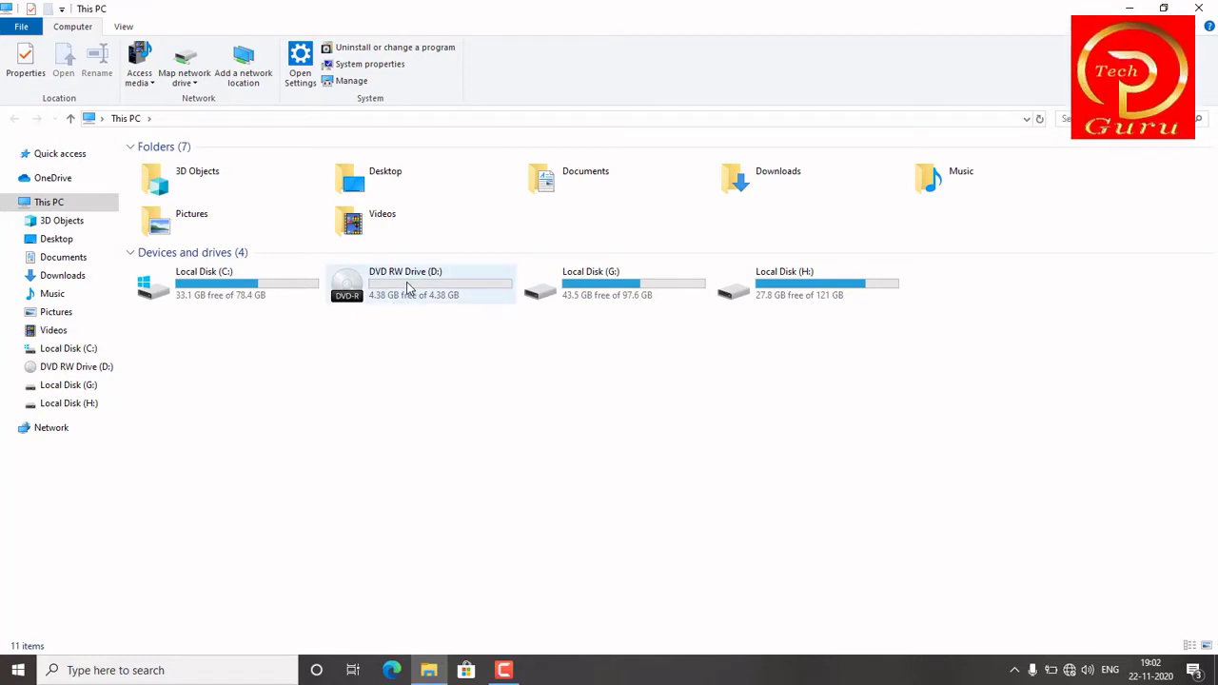
Open the blank disc in DVD RW Drive (D:) to check its disc-use options, and dismiss them without formatting.
left_click(407, 287)
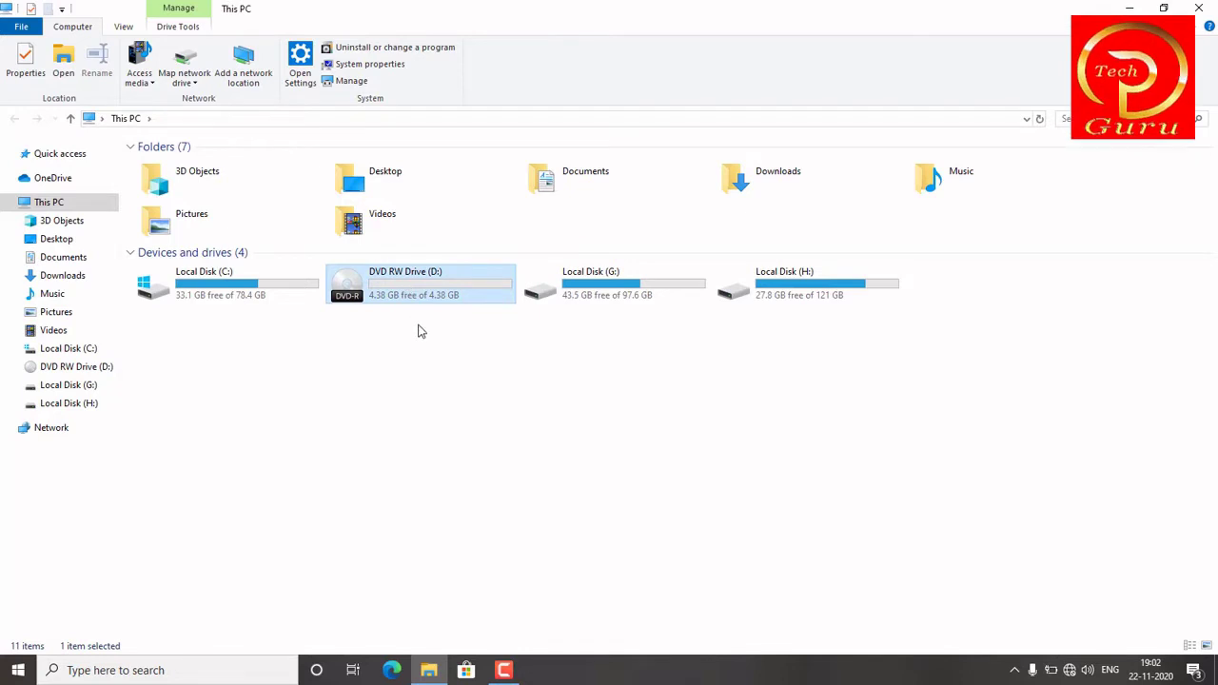
double_click(400, 288)
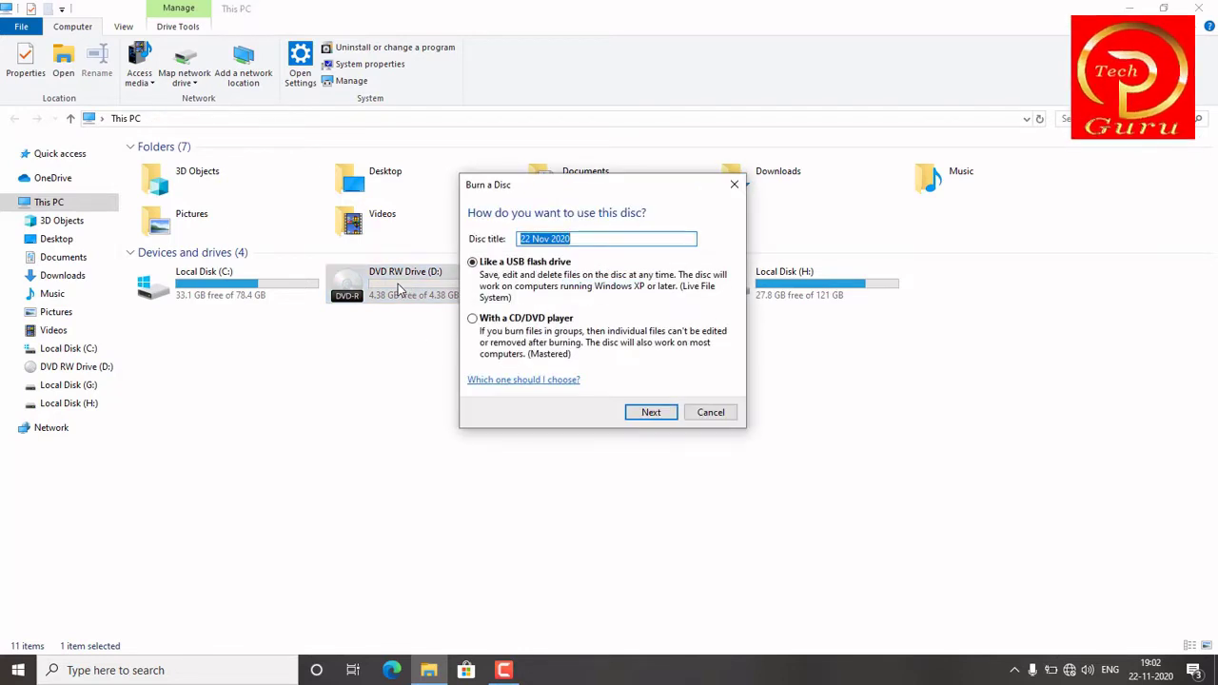
left_click(734, 185)
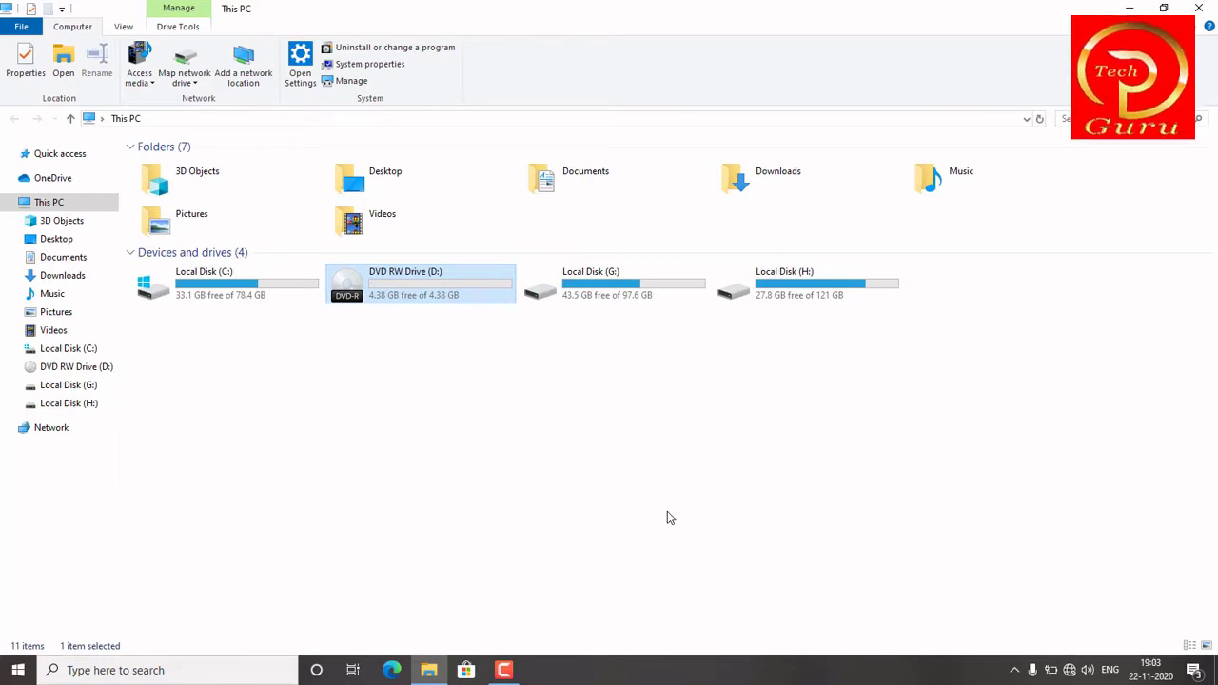
Open the Windows folder on Local Disk (H:).
double_click(803, 295)
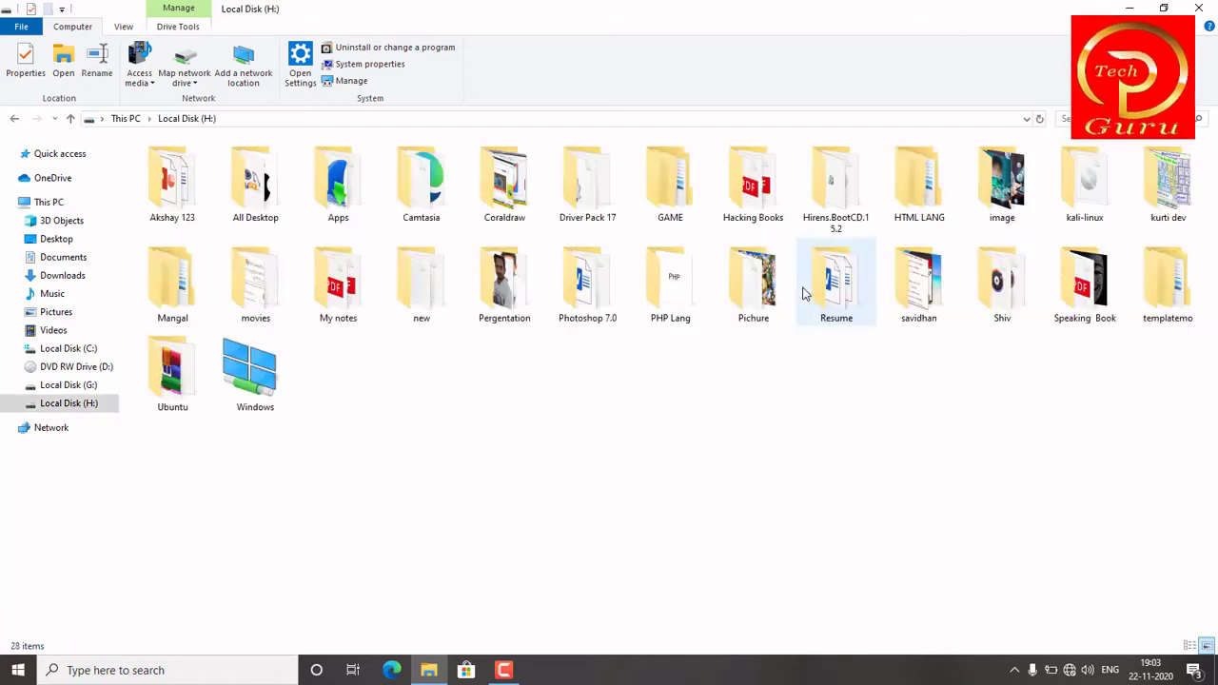
left_click(271, 366)
double_click(274, 366)
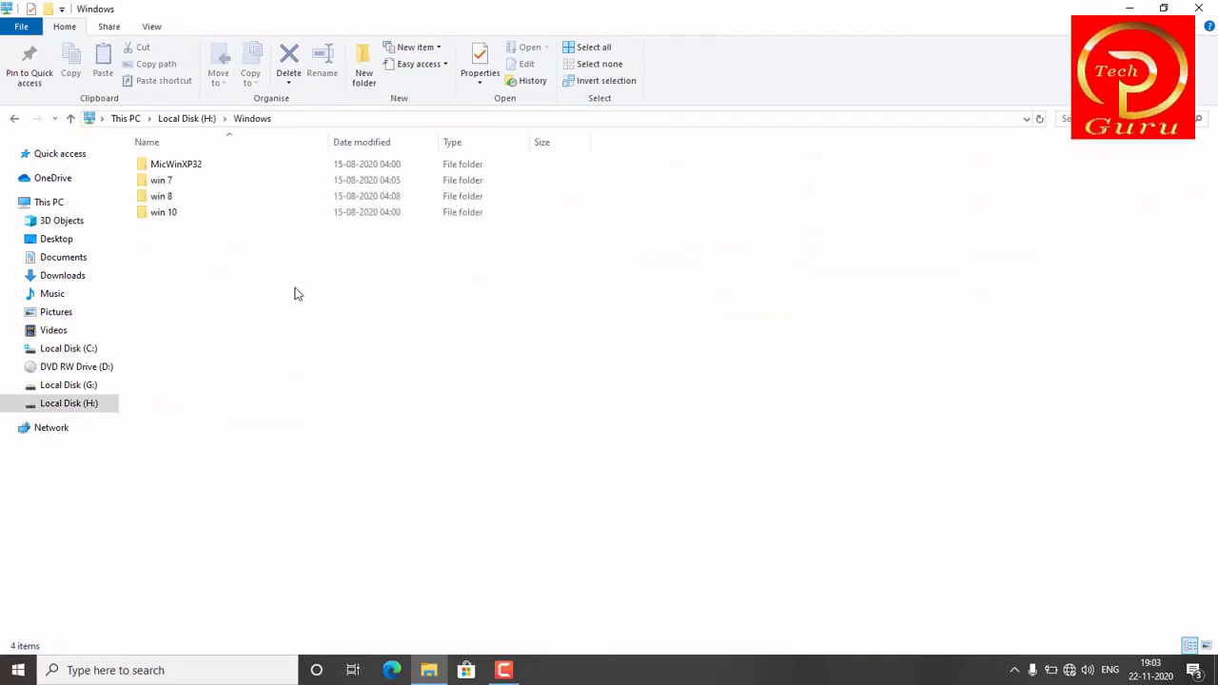
Look through the win 7, win 8 and win 10 folders for their disc image files, returning to the Windows folder.
double_click(249, 187)
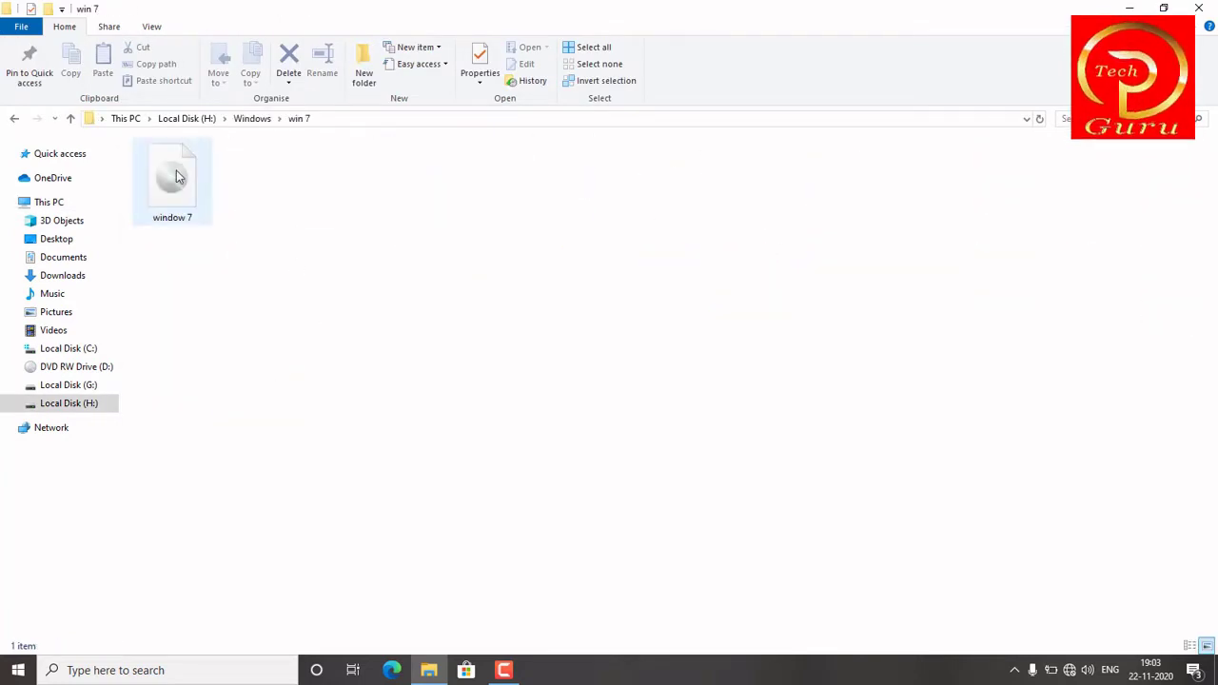
left_click(14, 119)
double_click(226, 198)
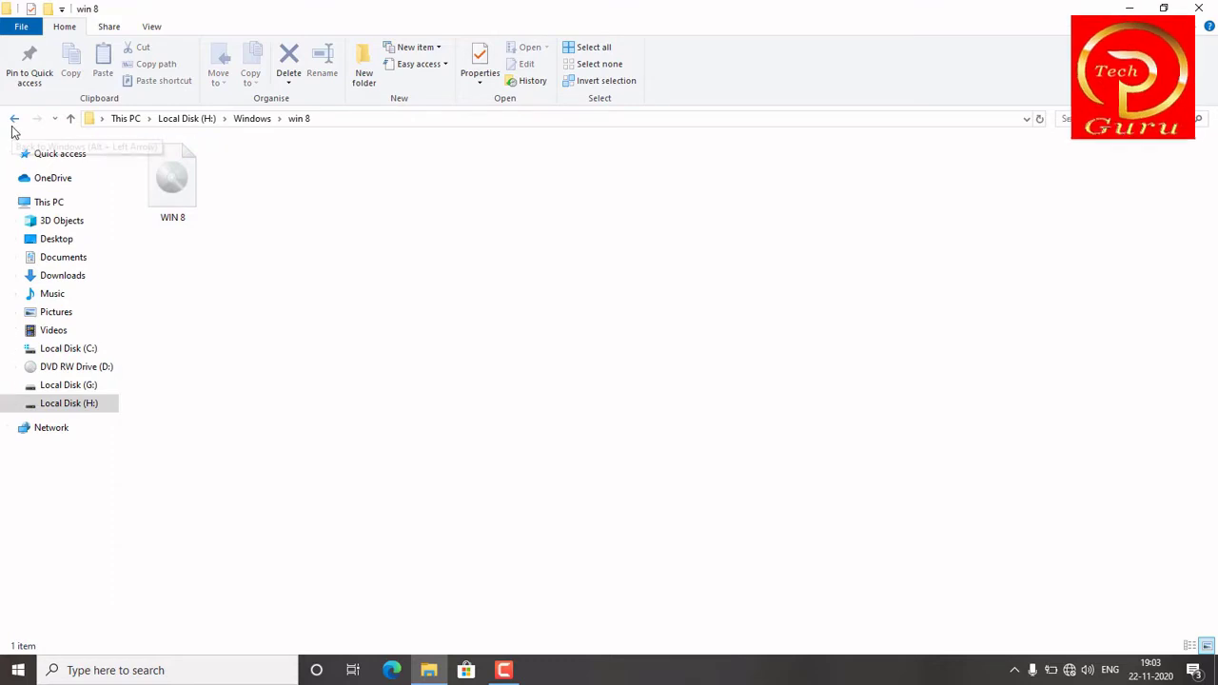
left_click(14, 126)
left_click(201, 212)
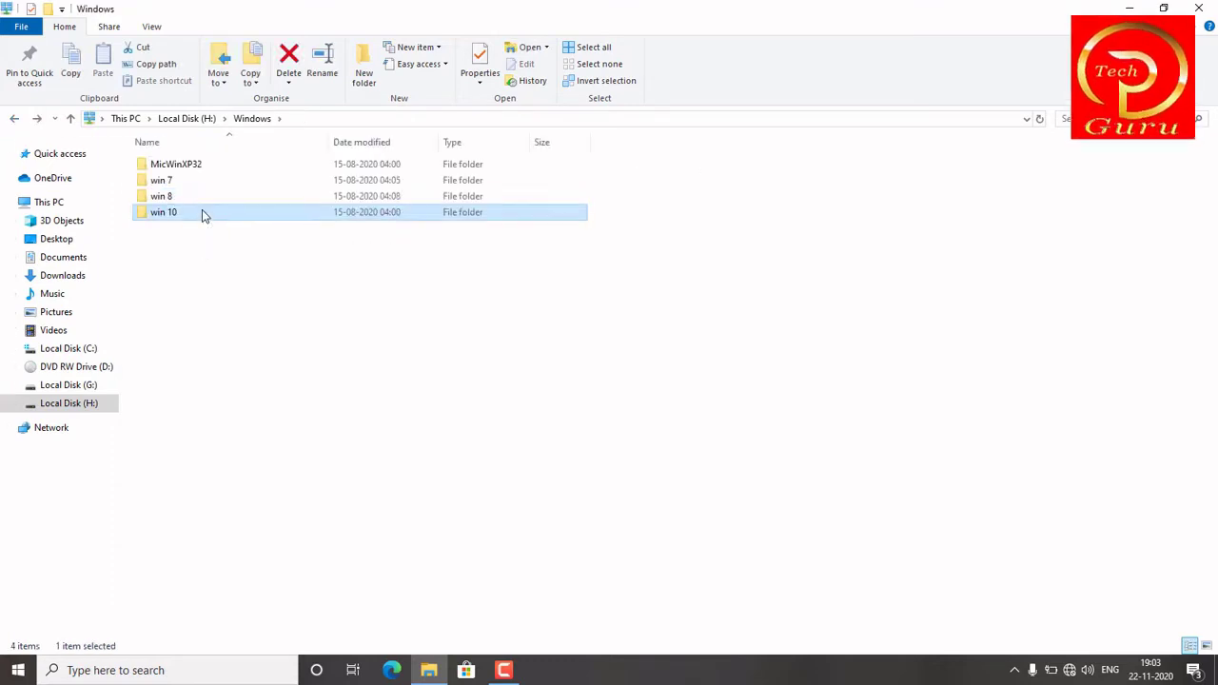
double_click(202, 213)
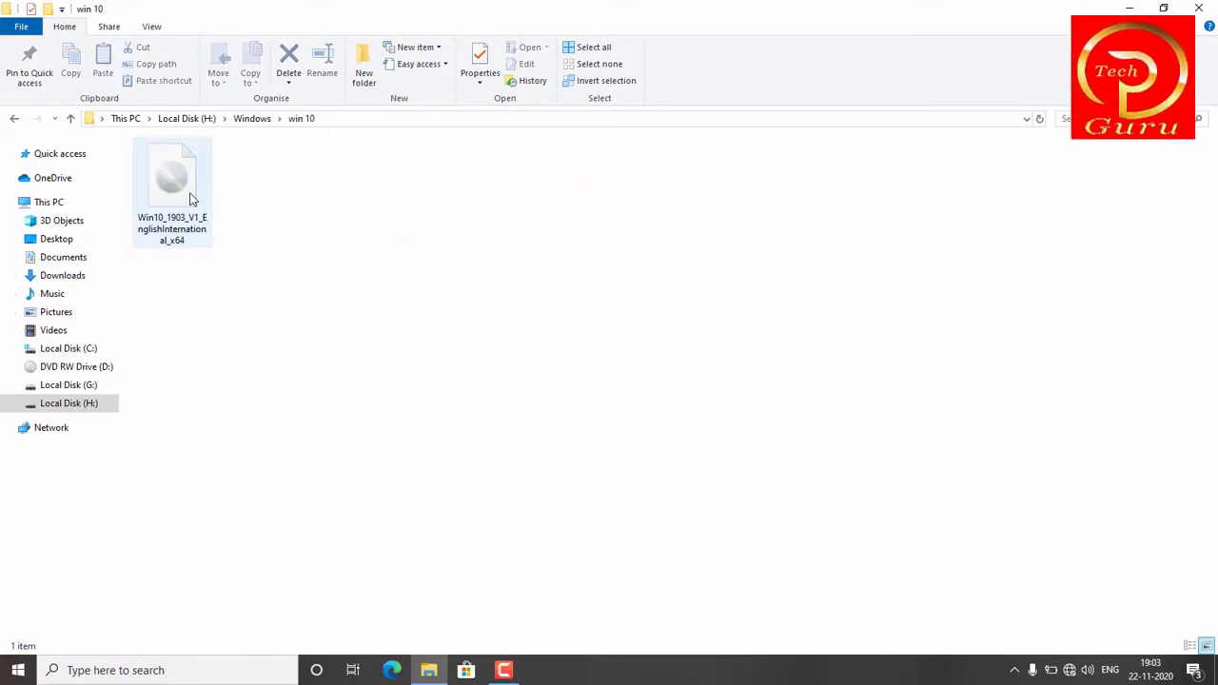
left_click(13, 120)
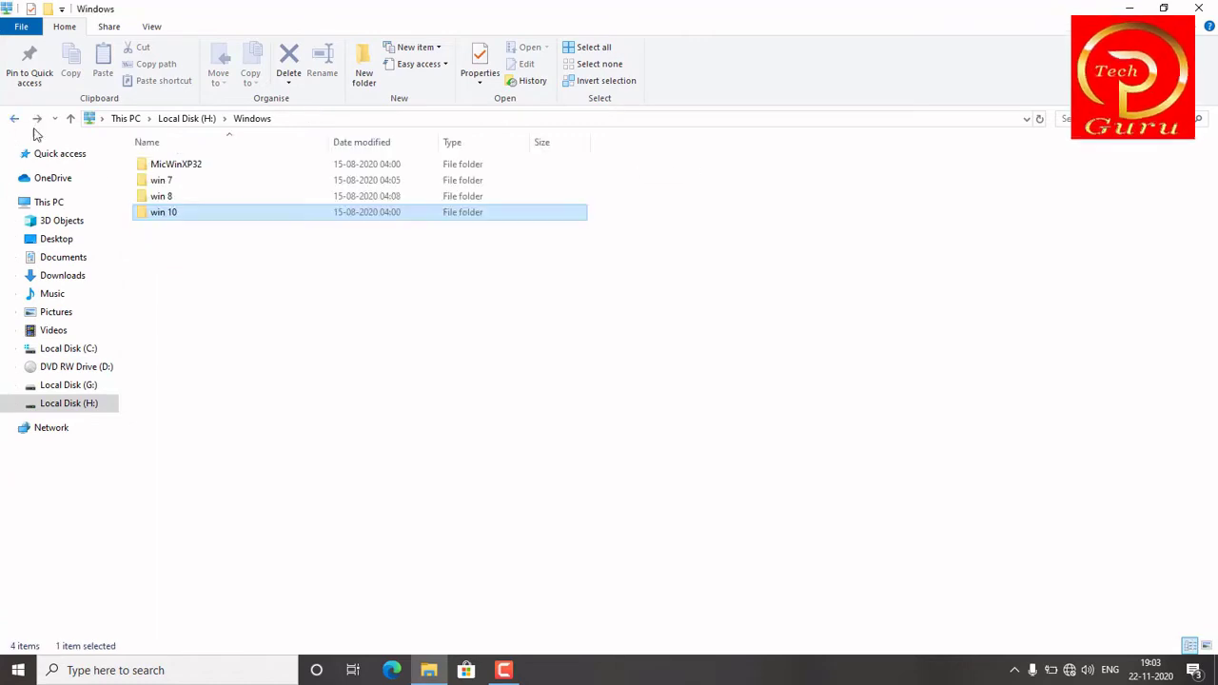
Open the win 7 folder and check the file type of the window 7 image in its properties.
double_click(185, 181)
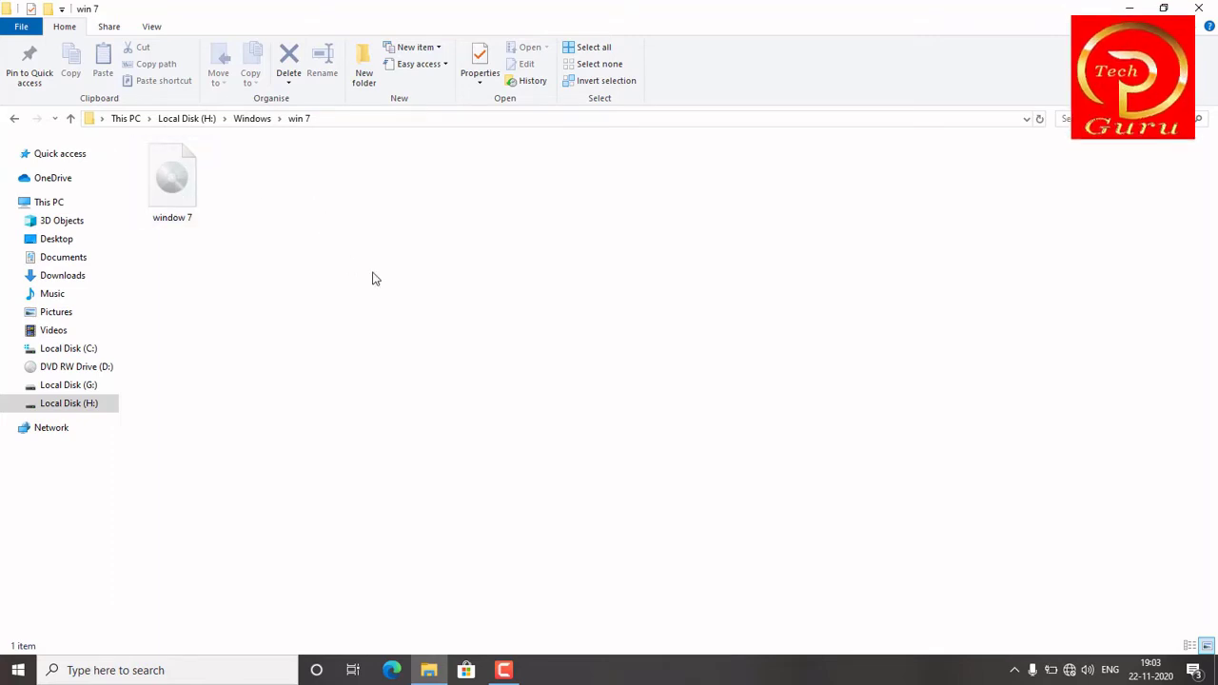
left_click(183, 201)
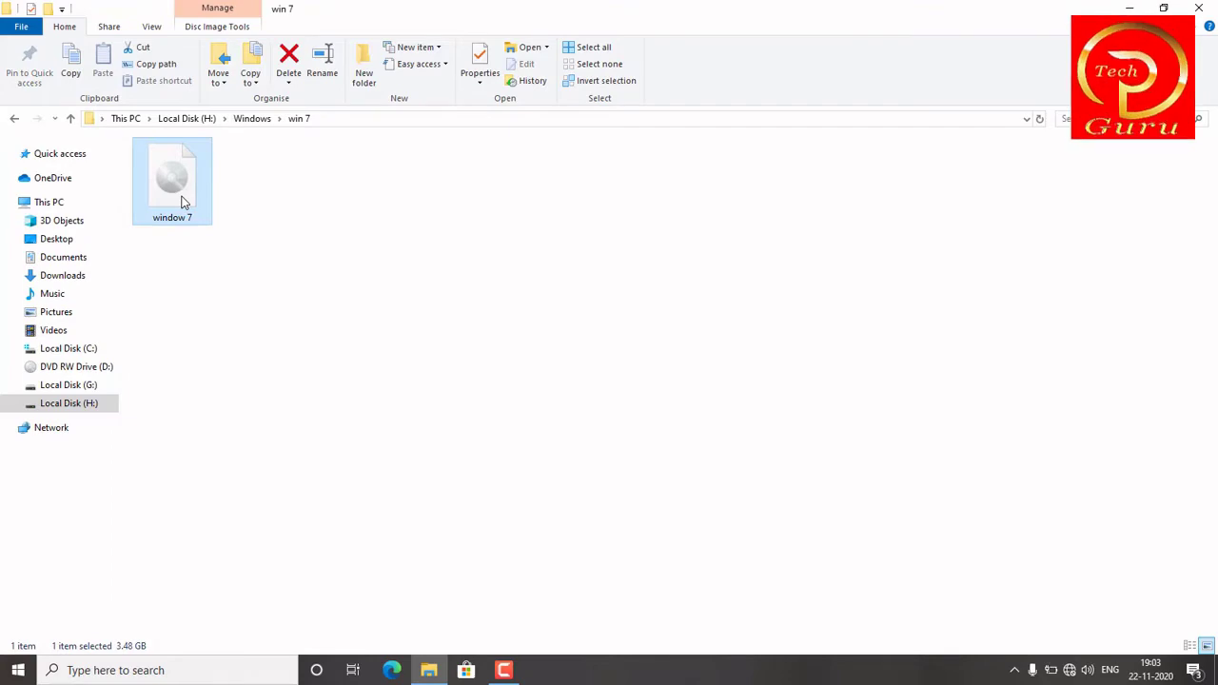
right_click(184, 200)
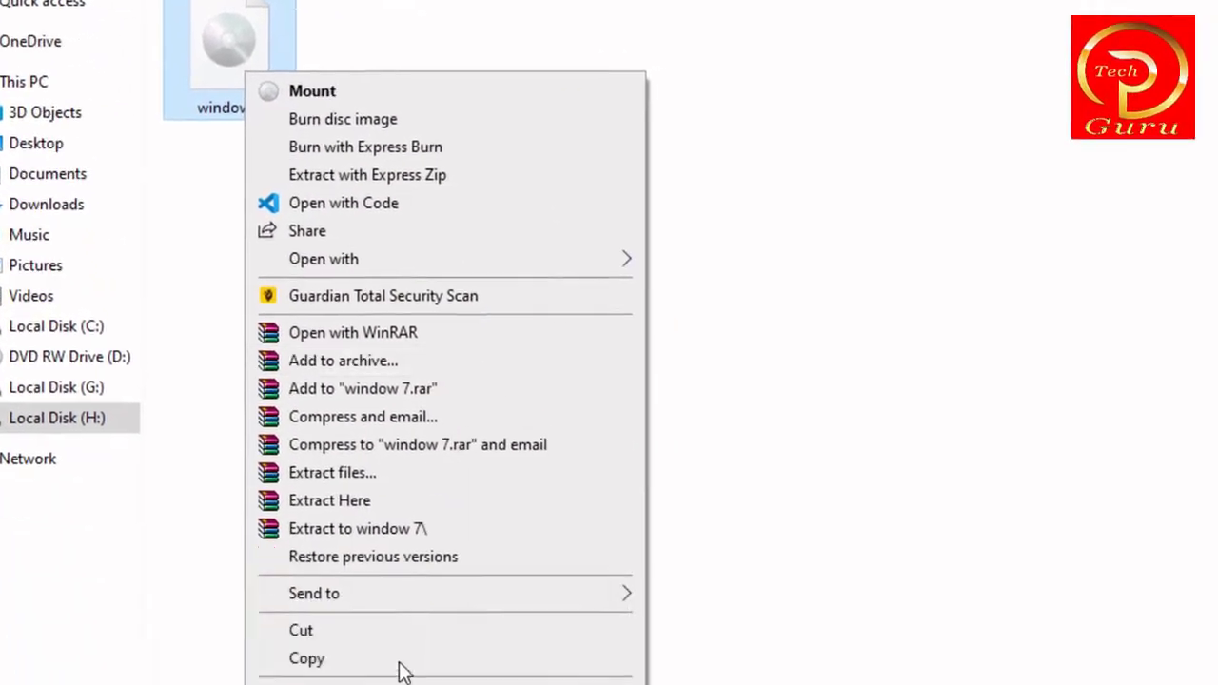
left_click(337, 584)
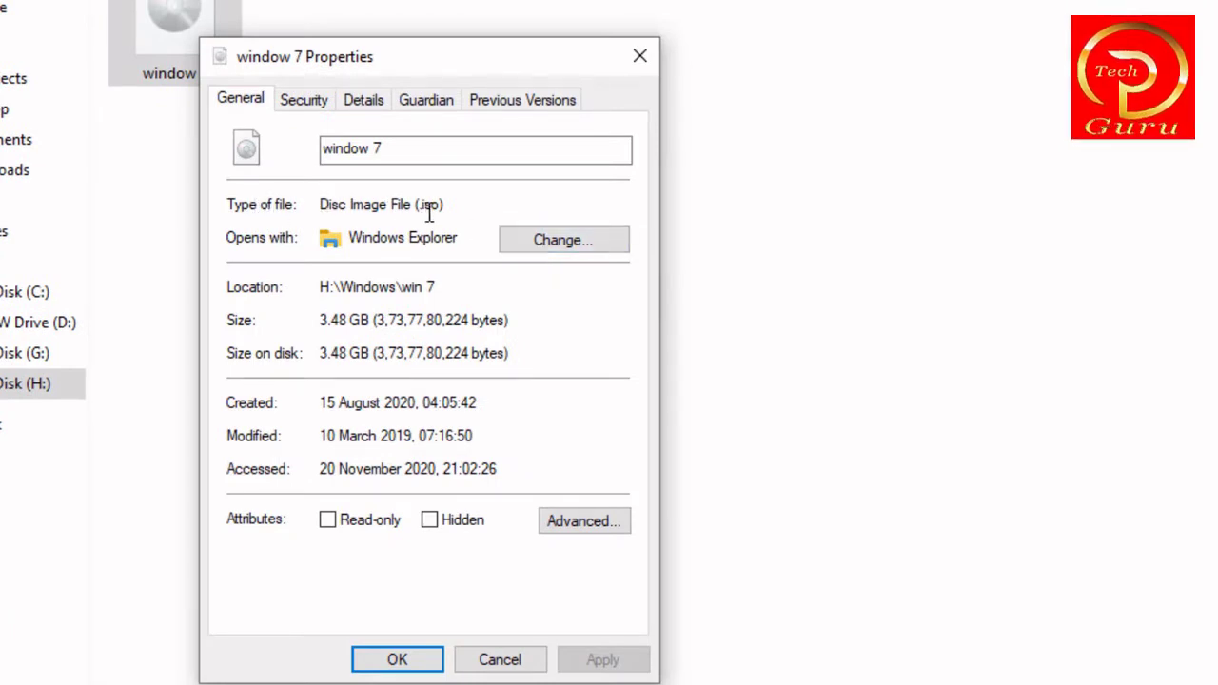
left_click_drag(441, 206, 415, 205)
left_click(636, 59)
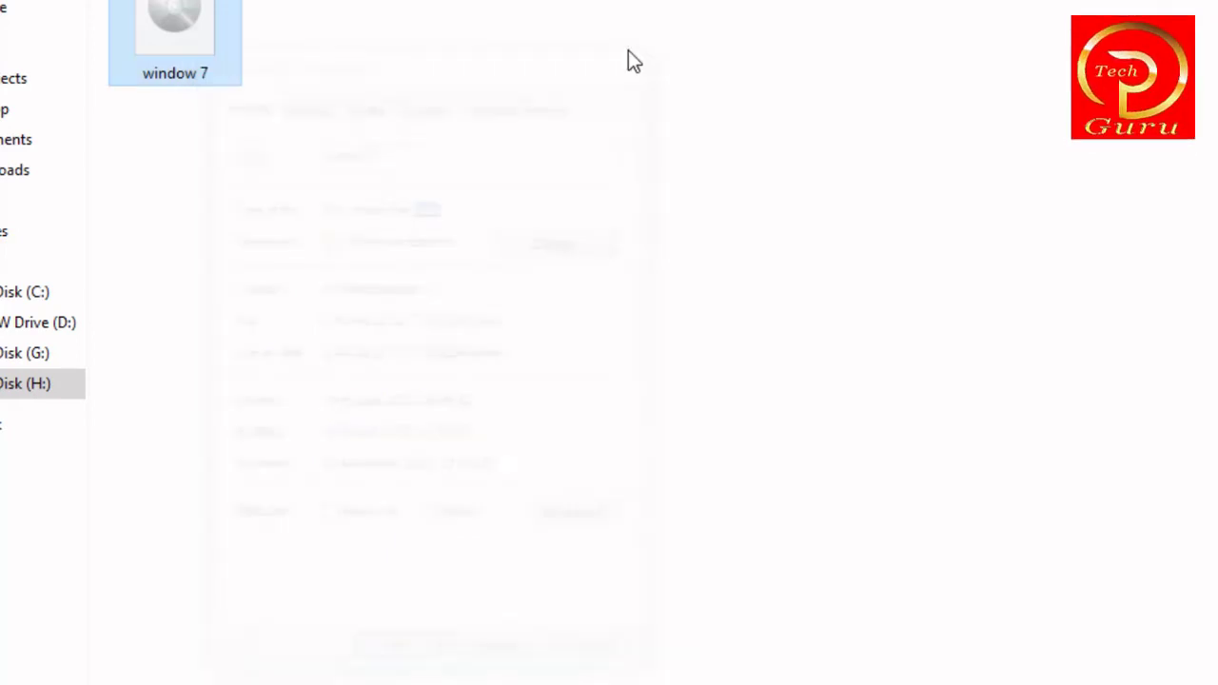
left_click(587, 89)
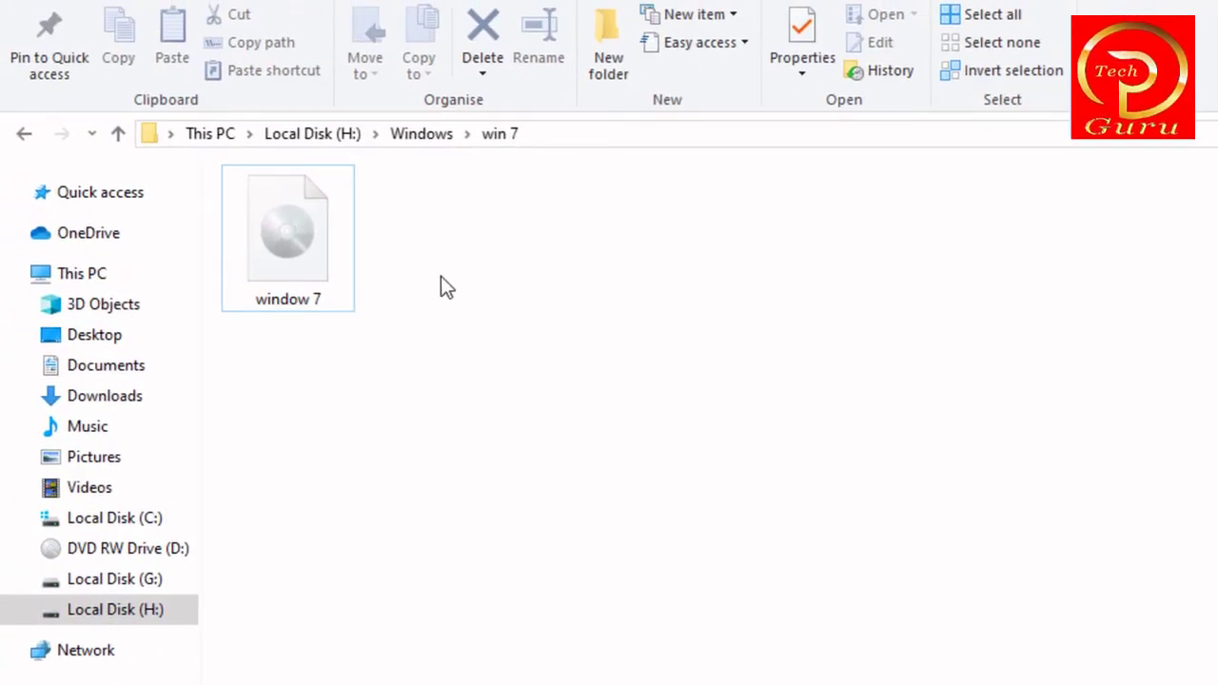
Open the window 7 image in Windows Disc Image Burner and check the available disc burners, keeping DVD R Drive (D:).
left_click(290, 243)
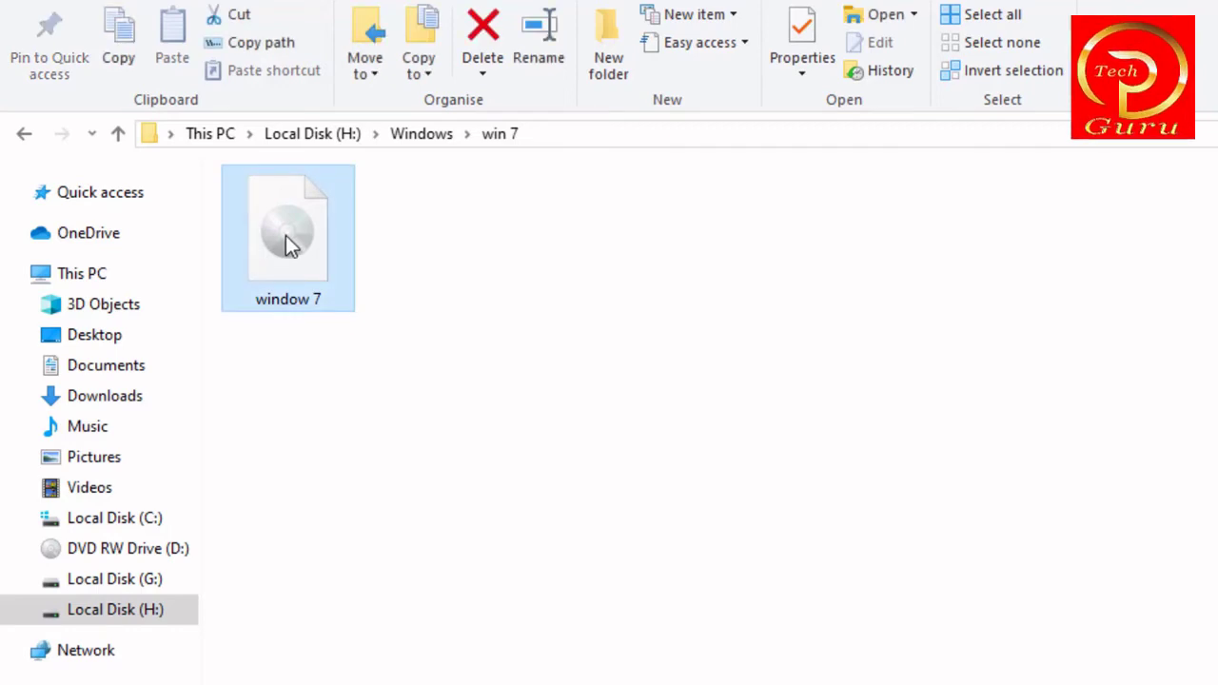
right_click(286, 235)
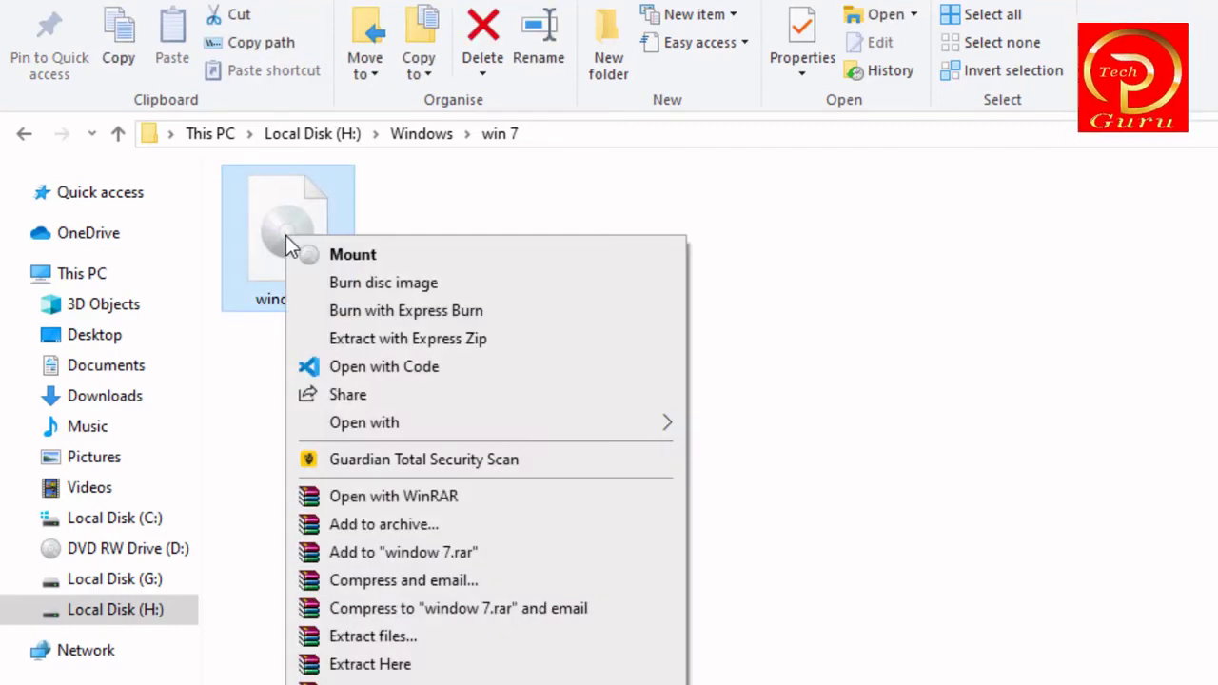
left_click(410, 285)
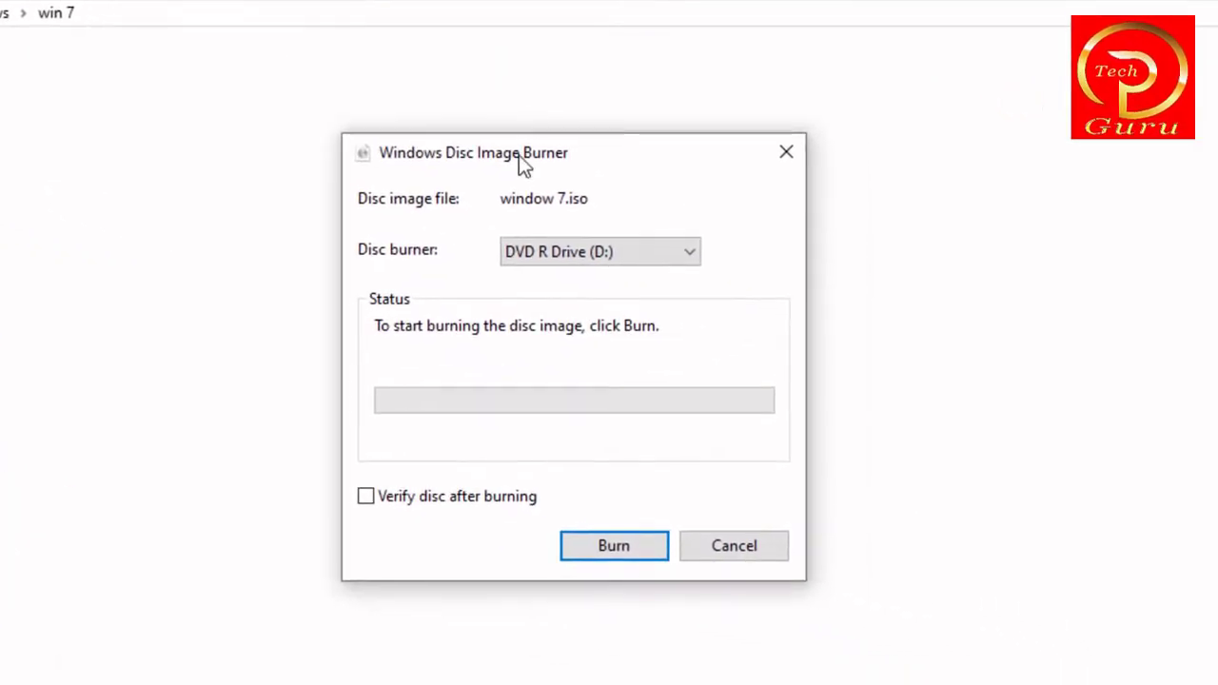
left_click_drag(518, 159, 394, 103)
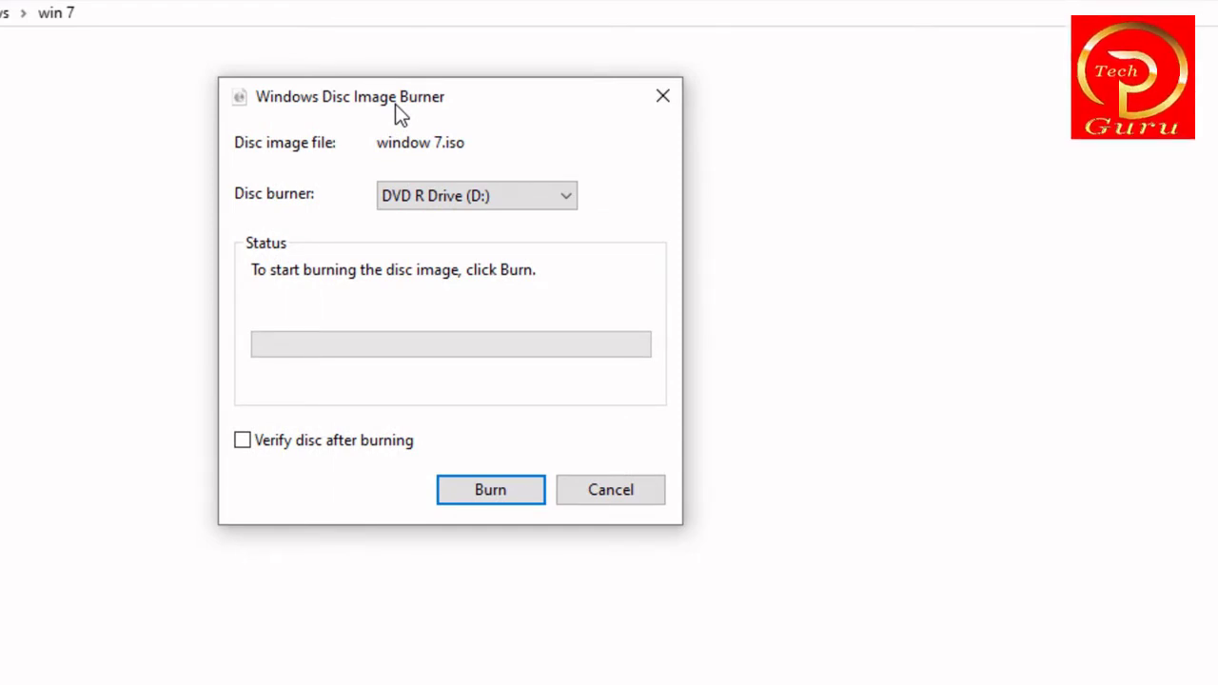
left_click(503, 198)
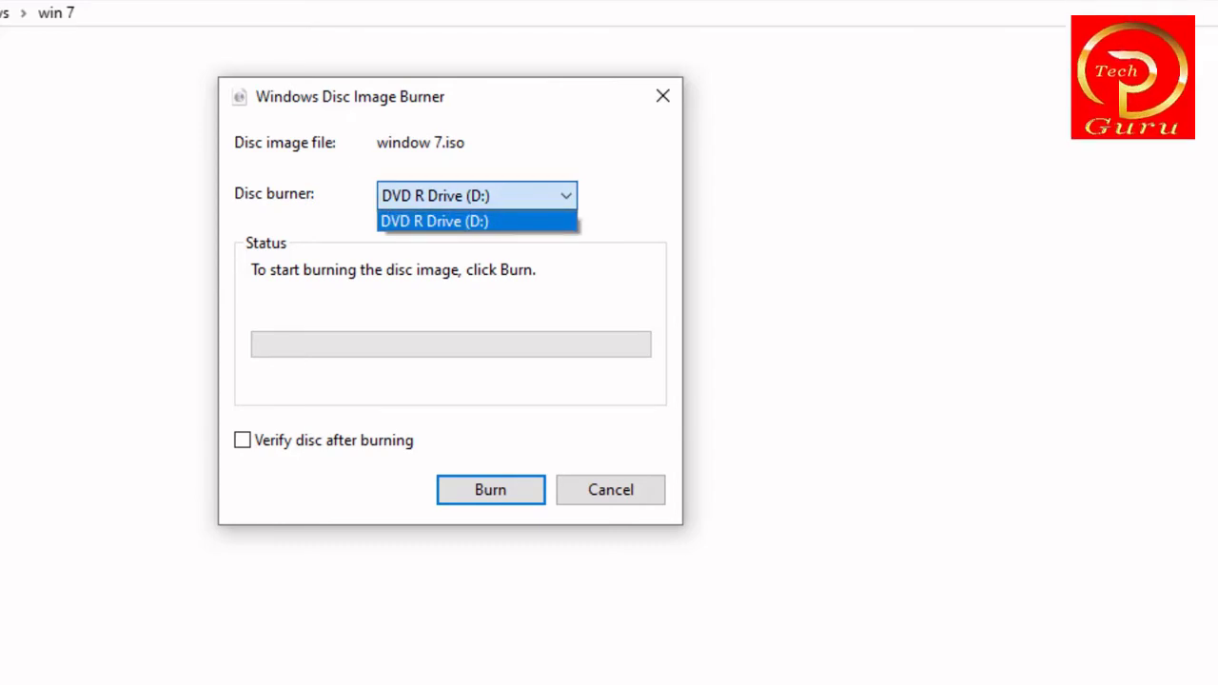
left_click(458, 90)
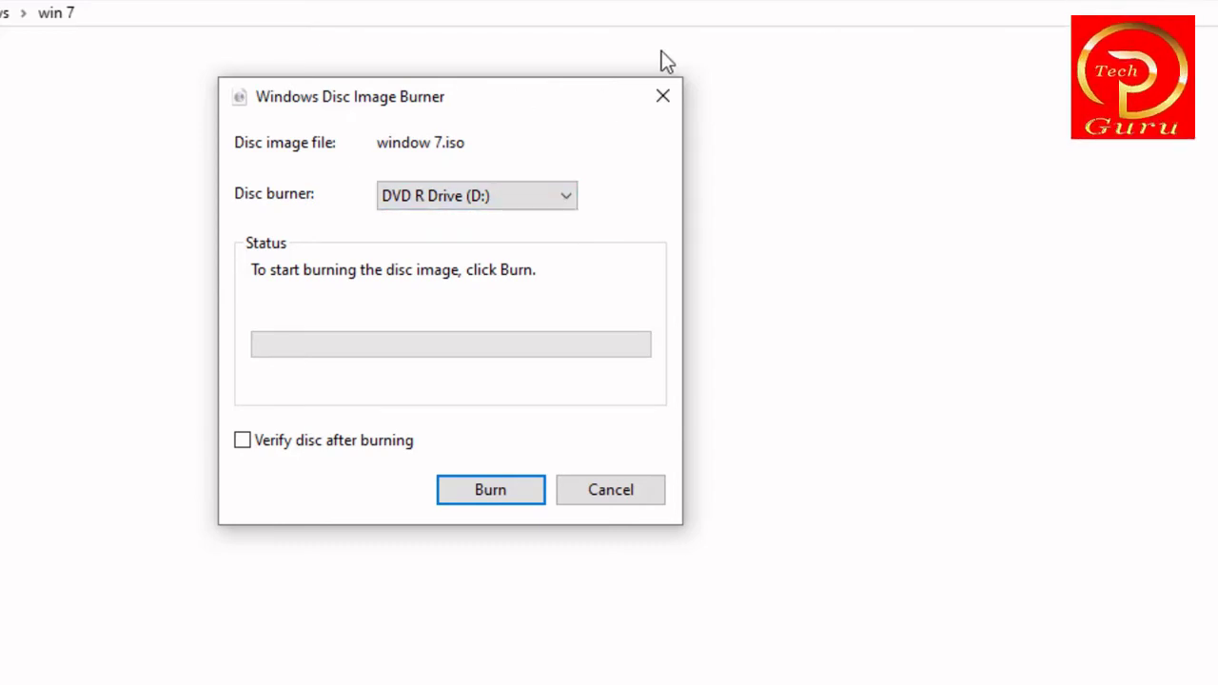
Bring the Disc Image Burner back up over This PC and start burning window 7.iso to DVD R Drive (D:).
left_click_drag(474, 107, 576, 102)
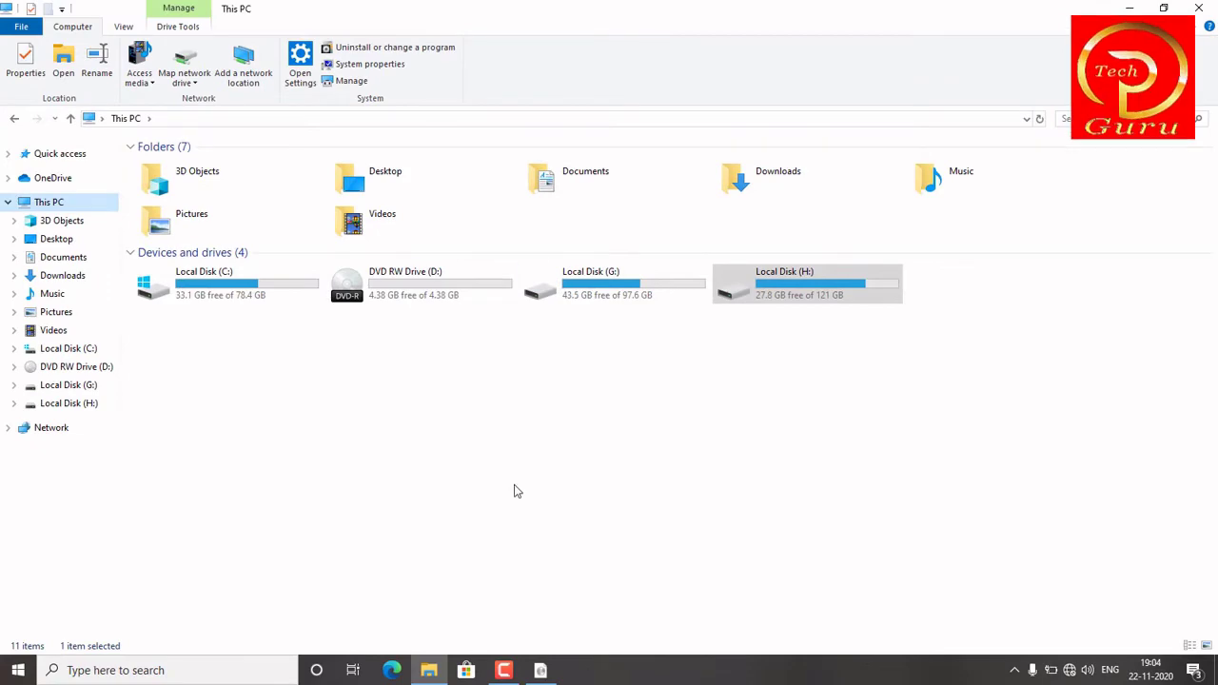
left_click(540, 670)
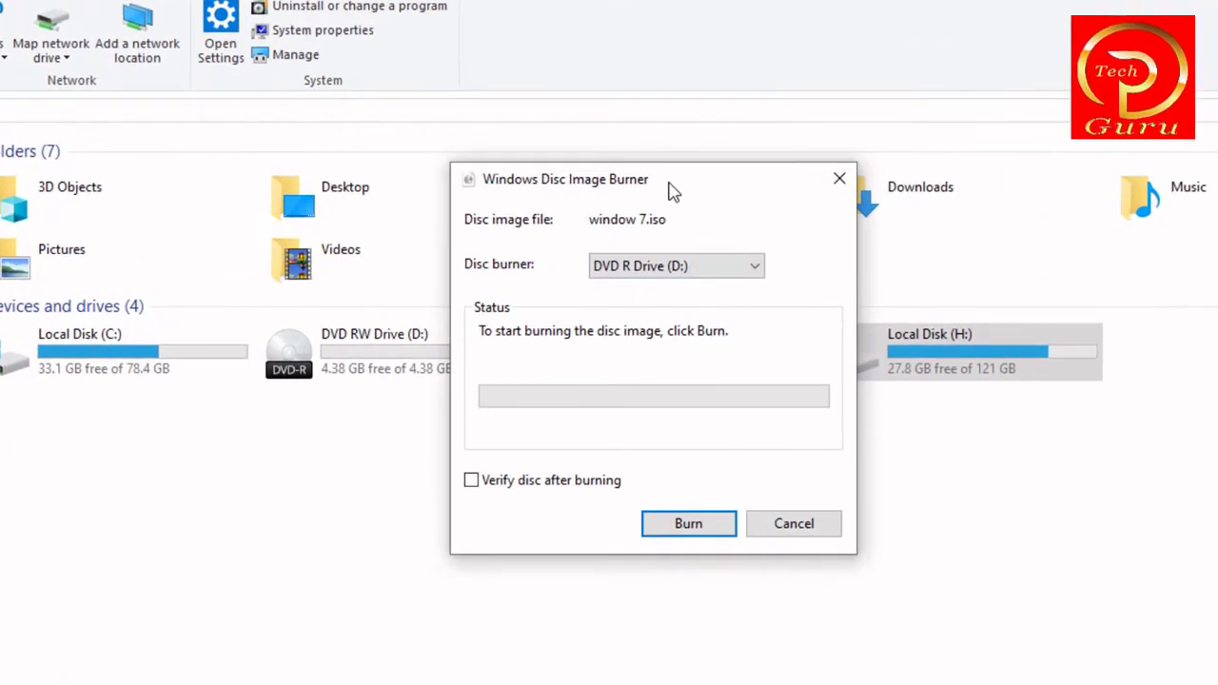
left_click_drag(671, 190, 921, 178)
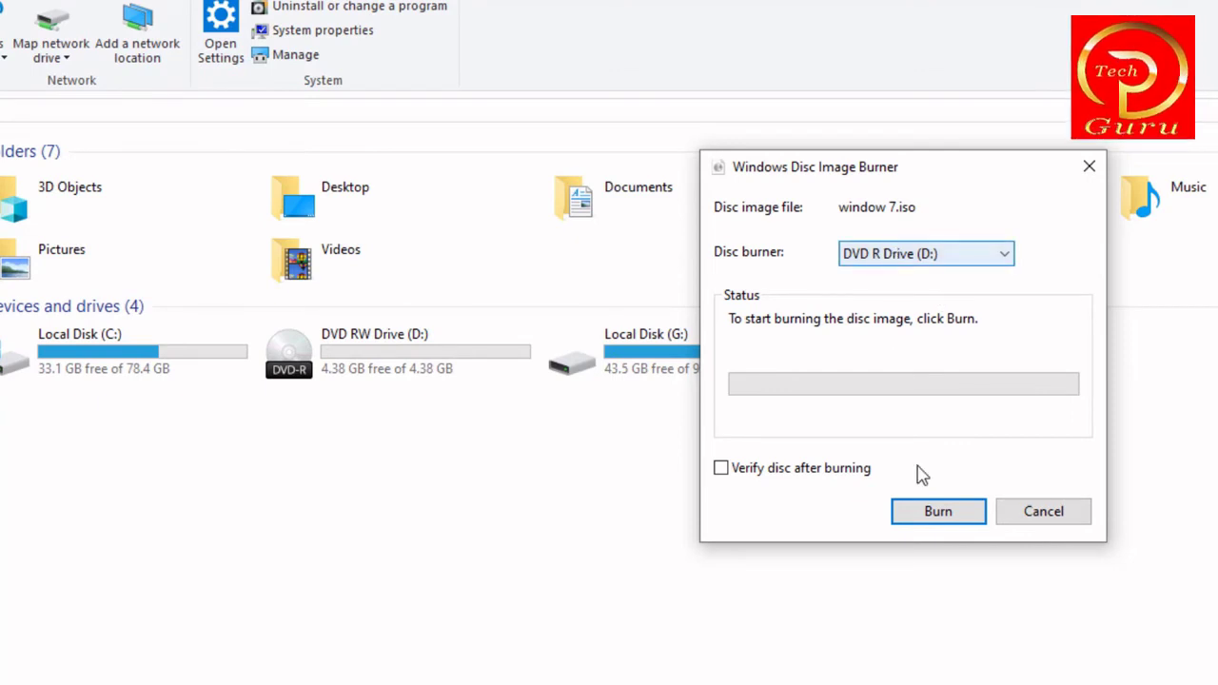
left_click(938, 514)
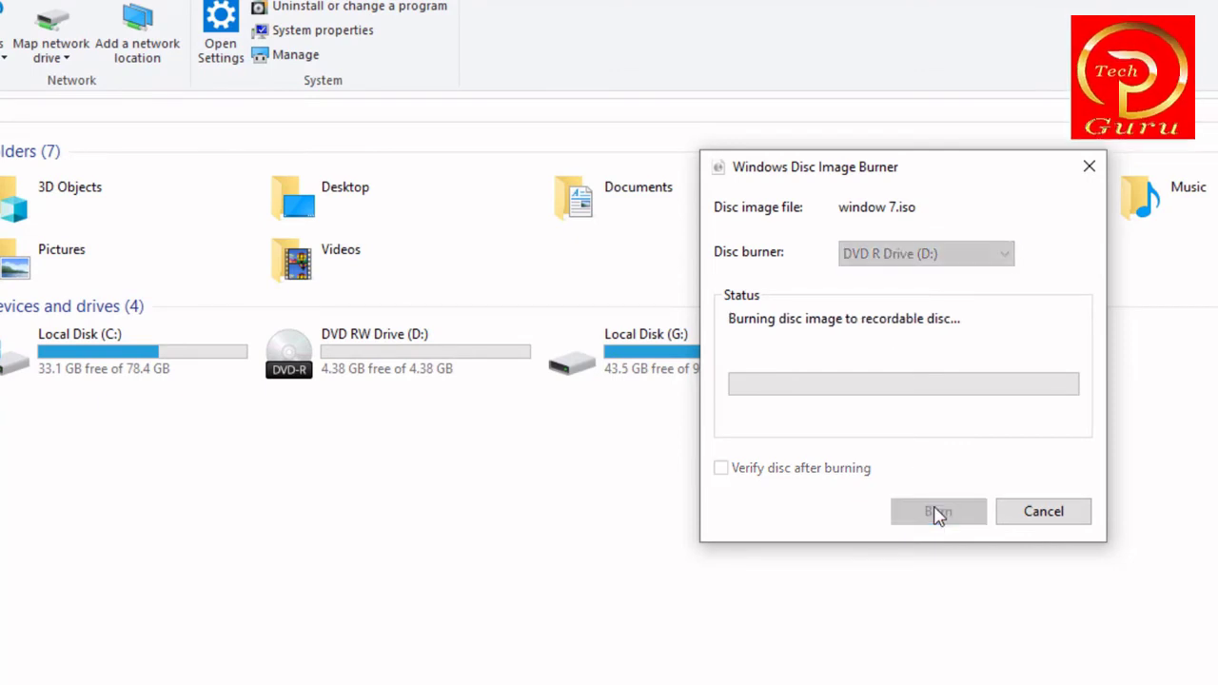